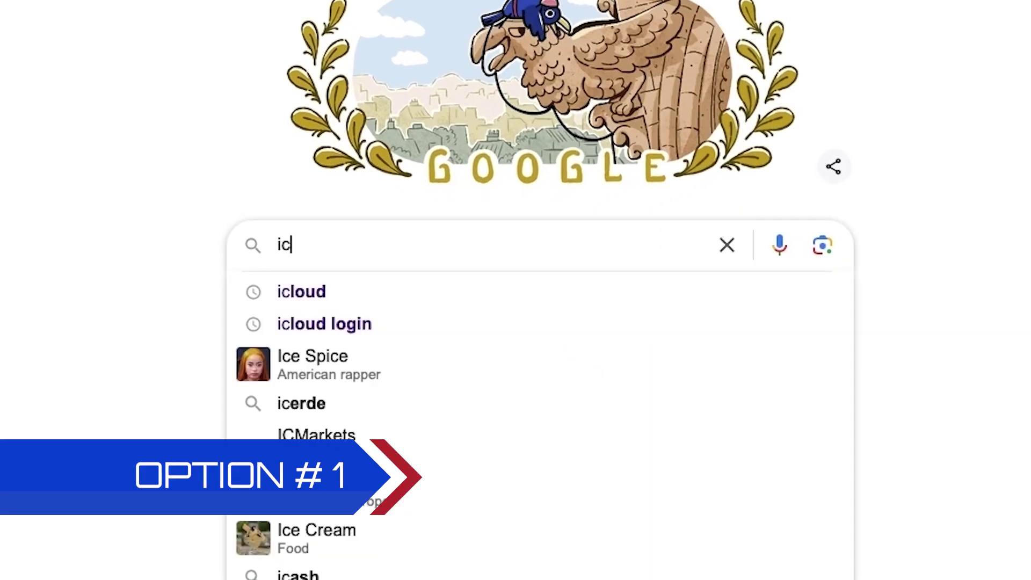
- Choose the 'icloud' suggestion in Google Search to reach the signed-in iCloud dashboard
{"action": "left_click", "coordinate": [318, 298]}
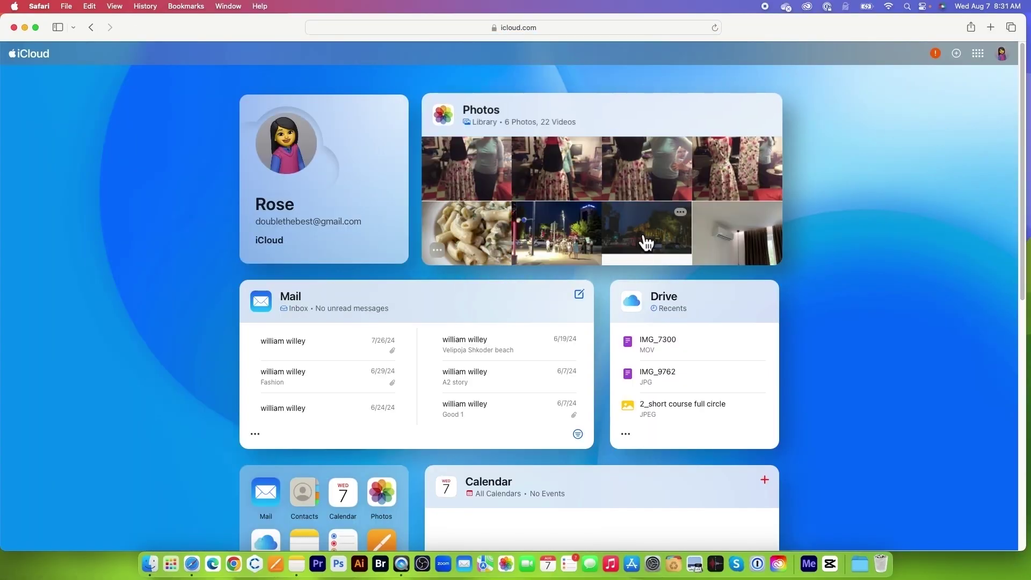
{"action": "scroll", "coordinate": [725, 394], "scroll_direction": "down", "scroll_amount": 2}
{"action": "scroll", "coordinate": [743, 322], "scroll_direction": "up", "scroll_amount": 2}
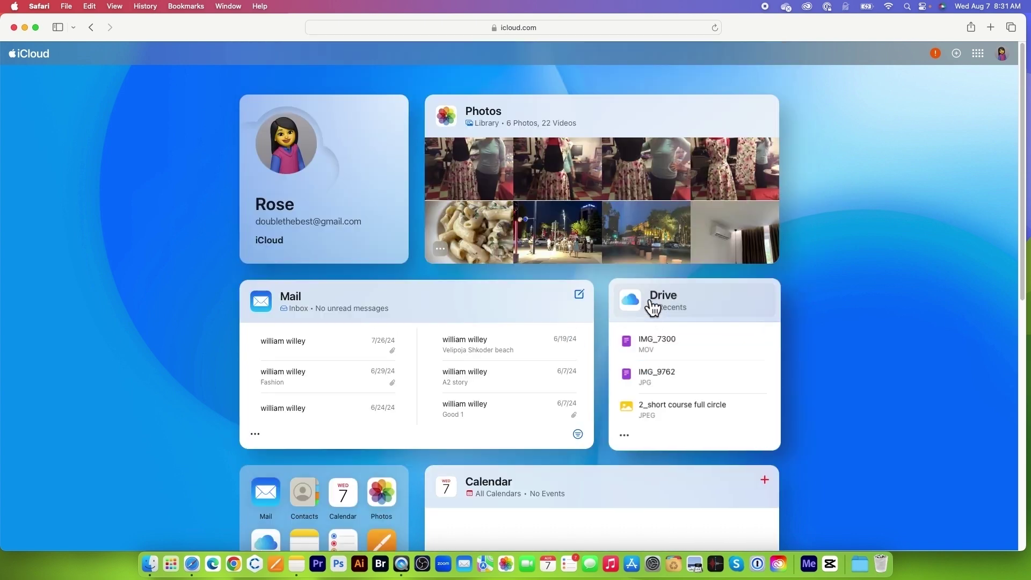
- Open iCloud Drive's Recents list from the Drive widget on the iCloud dashboard
{"action": "left_click", "coordinate": [684, 305]}
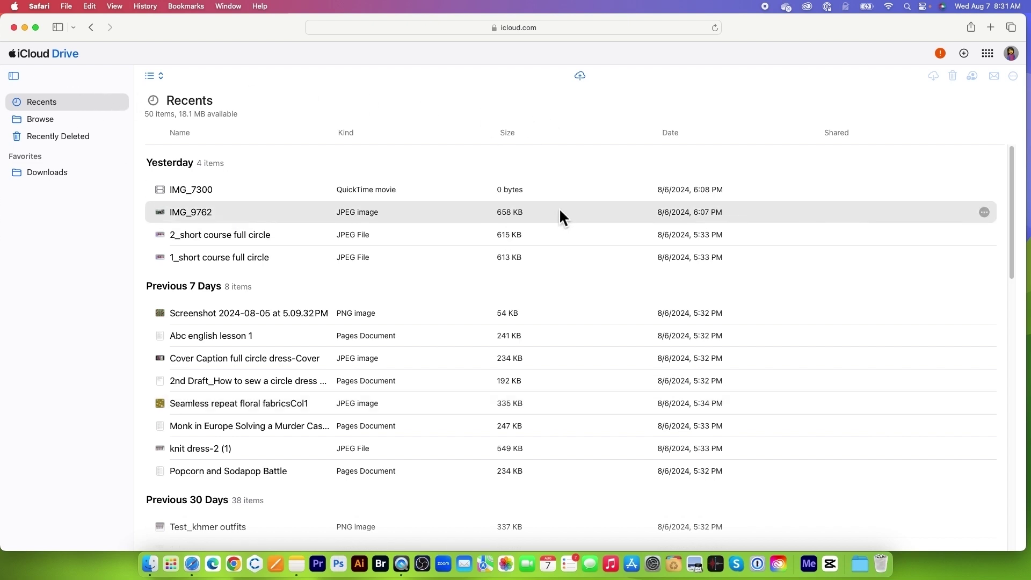
- Browse iCloud Drive through Desktop, Travel_projects and Will Footages into the empty Wine Talk folder
{"action": "left_click", "coordinate": [80, 123]}
{"action": "double_click", "coordinate": [248, 162]}
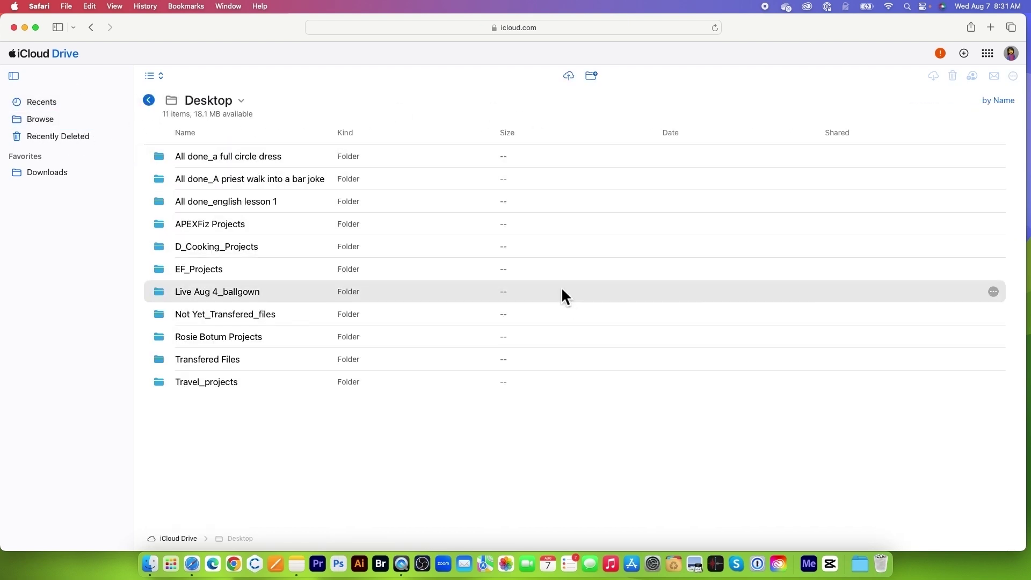
{"action": "double_click", "coordinate": [252, 381]}
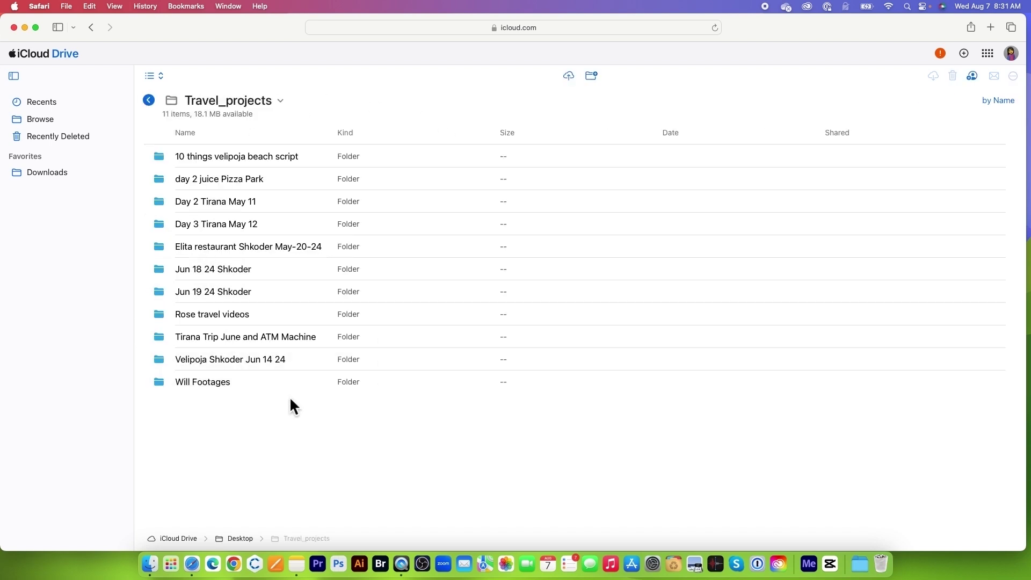
{"action": "double_click", "coordinate": [255, 386]}
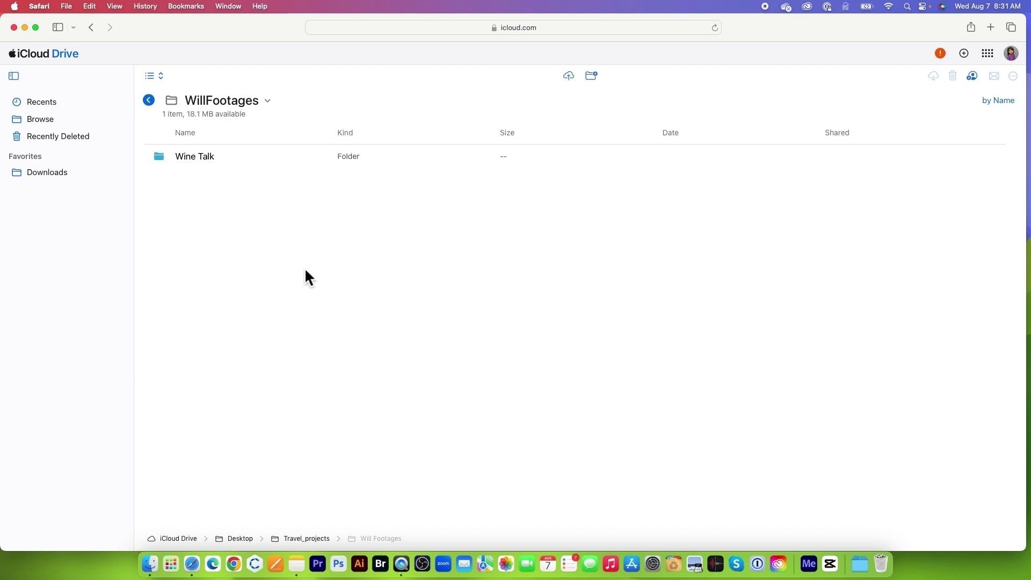
{"action": "double_click", "coordinate": [194, 162]}
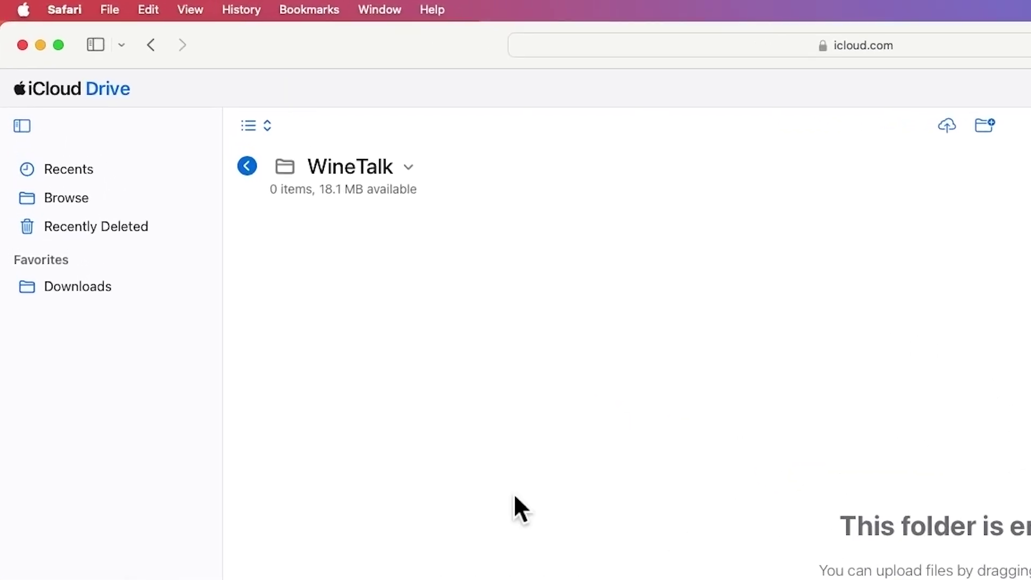
{"action": "left_click", "coordinate": [27, 53]}
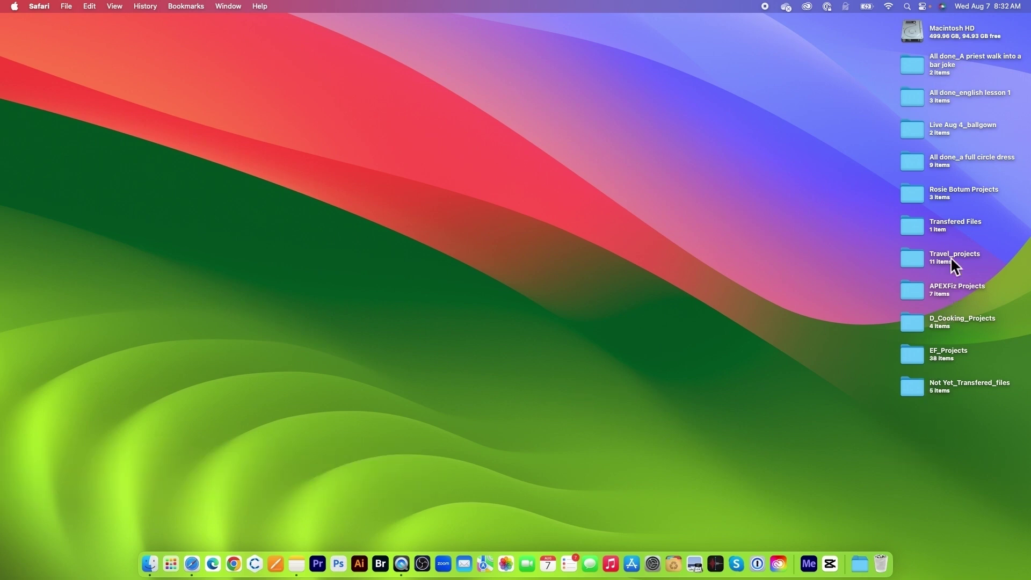
{"action": "double_click", "coordinate": [913, 257]}
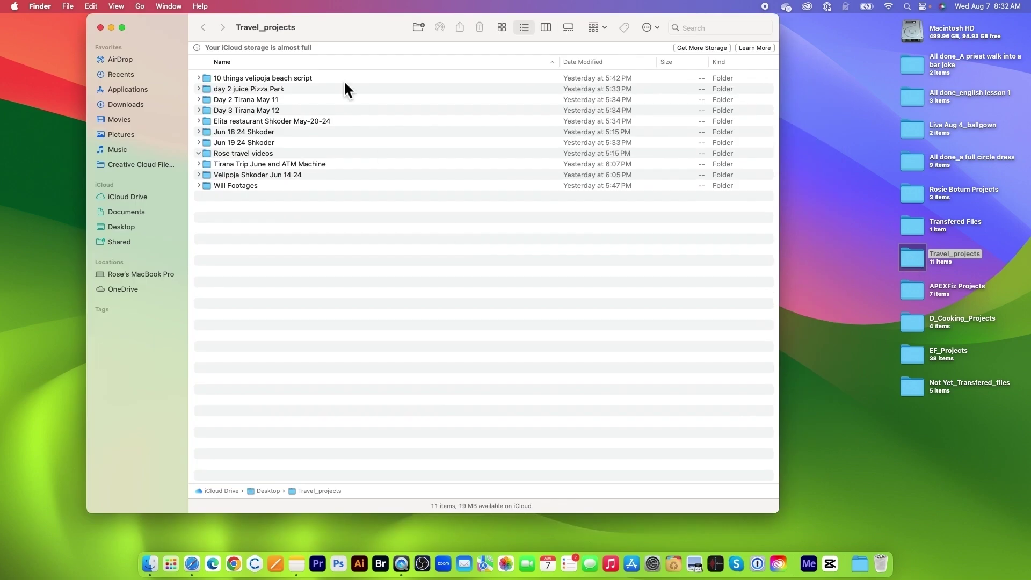
{"action": "double_click", "coordinate": [265, 186]}
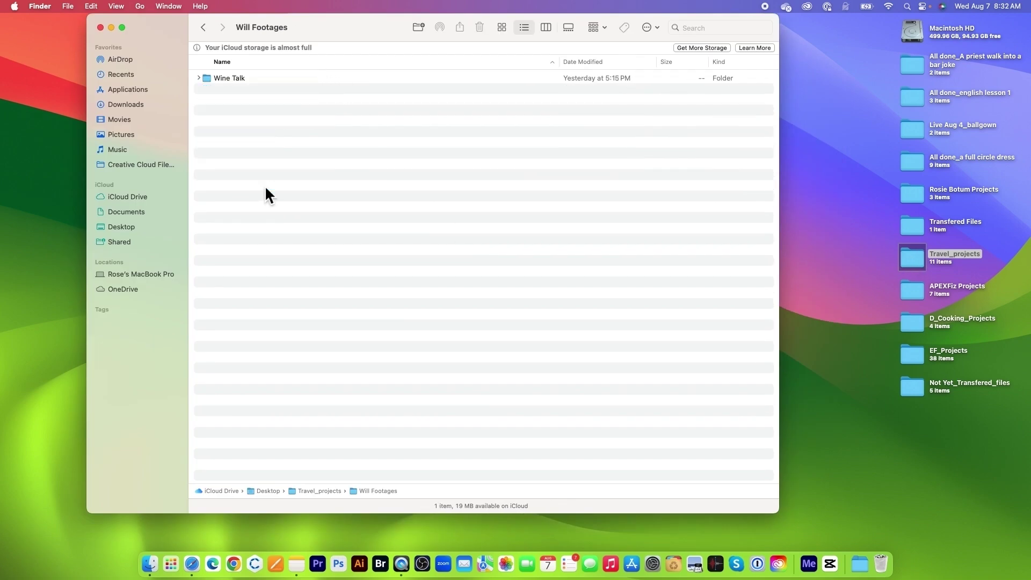
{"action": "double_click", "coordinate": [259, 78]}
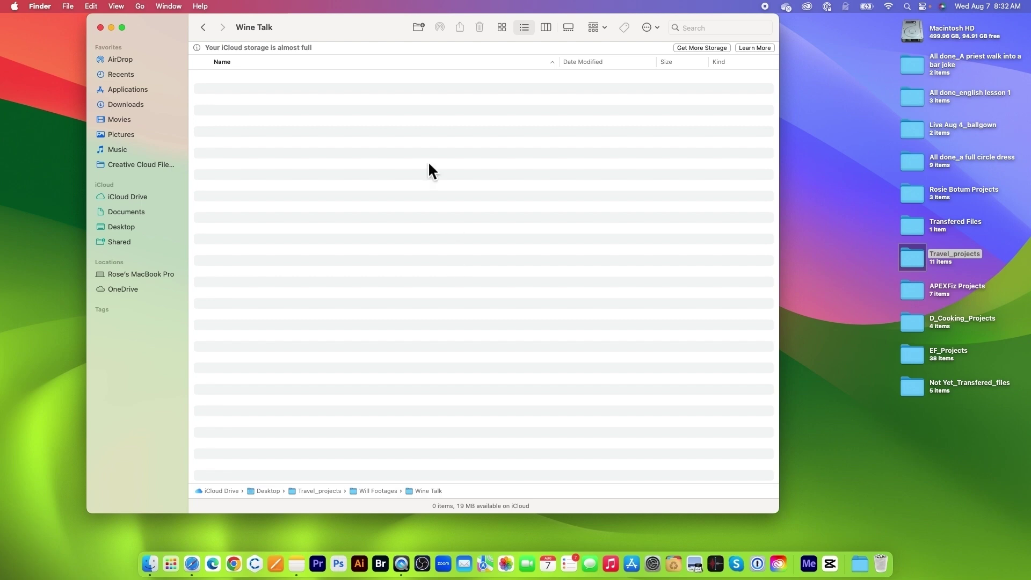
{"action": "left_click", "coordinate": [101, 28]}
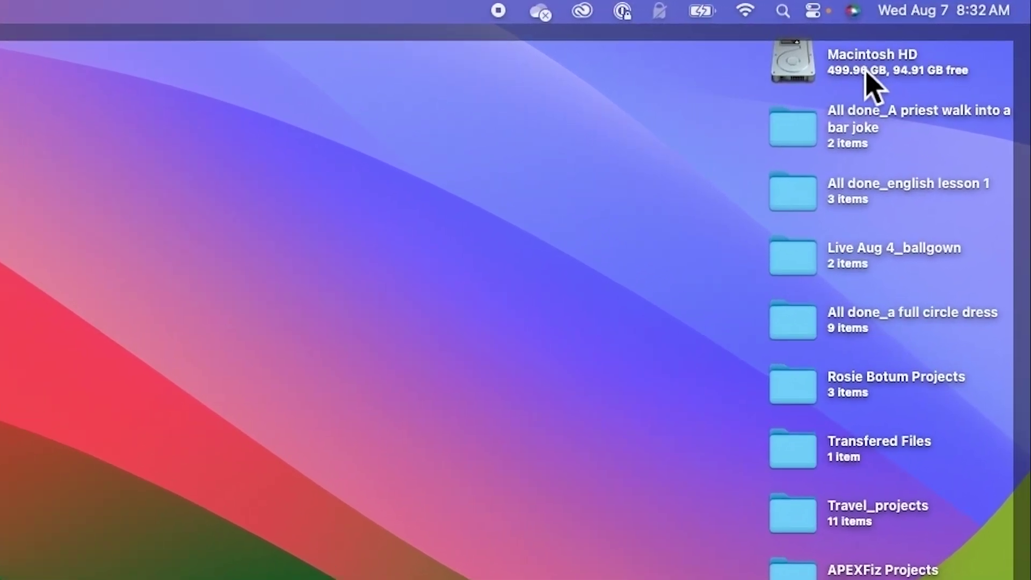
{"action": "left_click", "coordinate": [867, 65]}
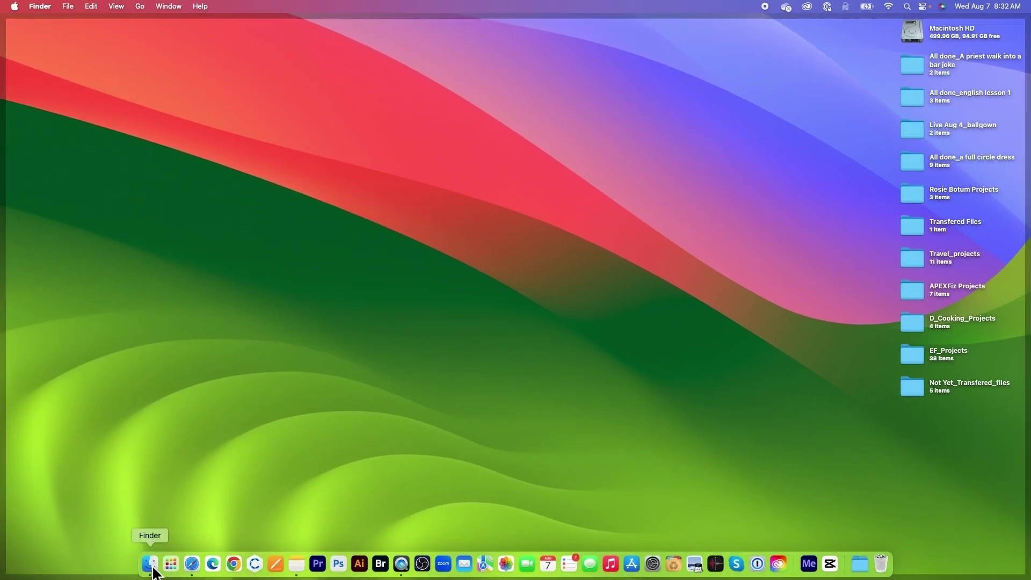
- Open a Finder window and enable Hard disks in Finder's Sidebar settings
{"action": "left_click", "coordinate": [151, 565]}
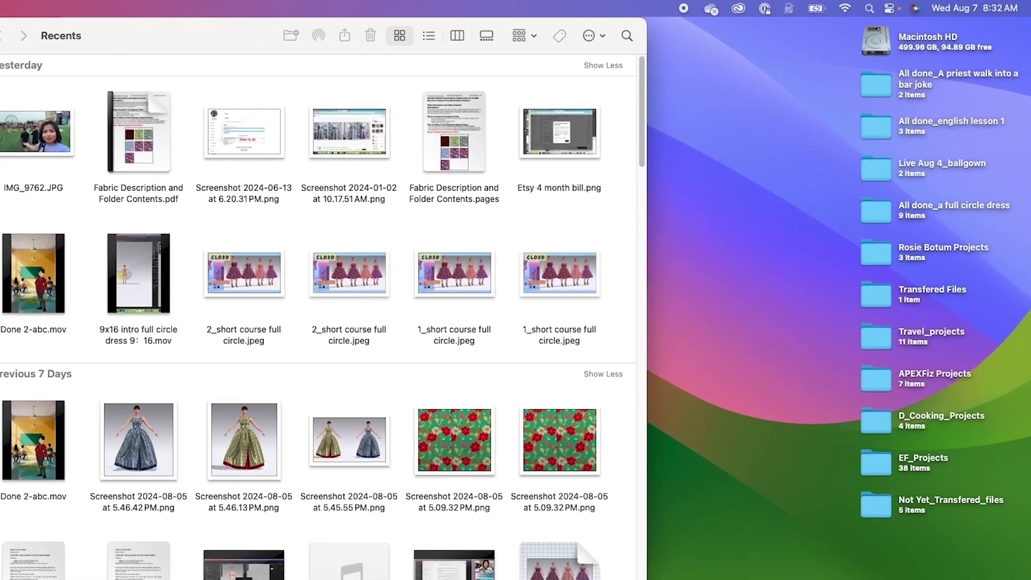
{"action": "left_click", "coordinate": [38, 7]}
{"action": "left_click", "coordinate": [50, 43]}
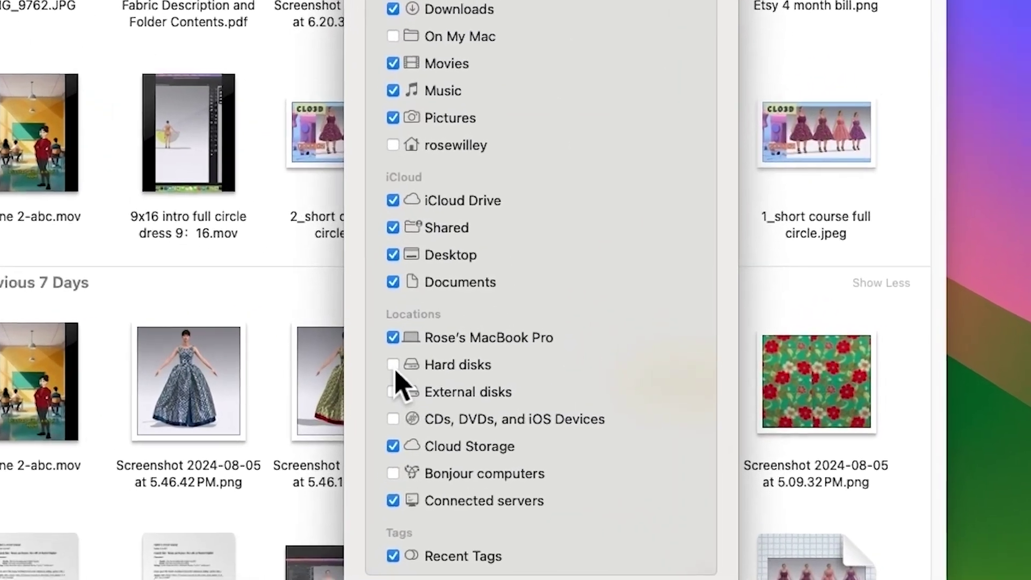
{"action": "left_click", "coordinate": [454, 330]}
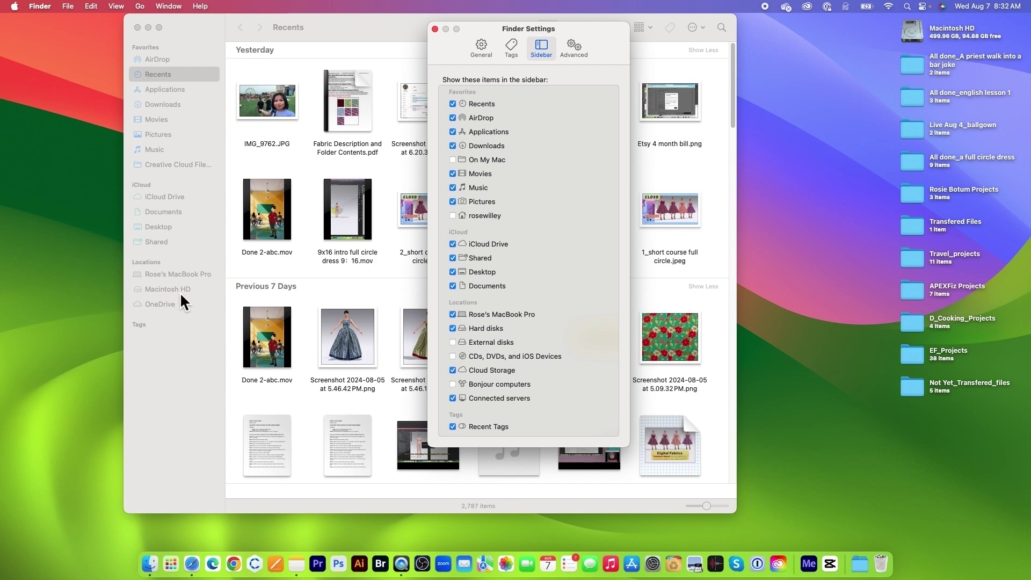
- Close Finder settings and open Macintosh HD > Users > home folder in list view
{"action": "left_click", "coordinate": [435, 29]}
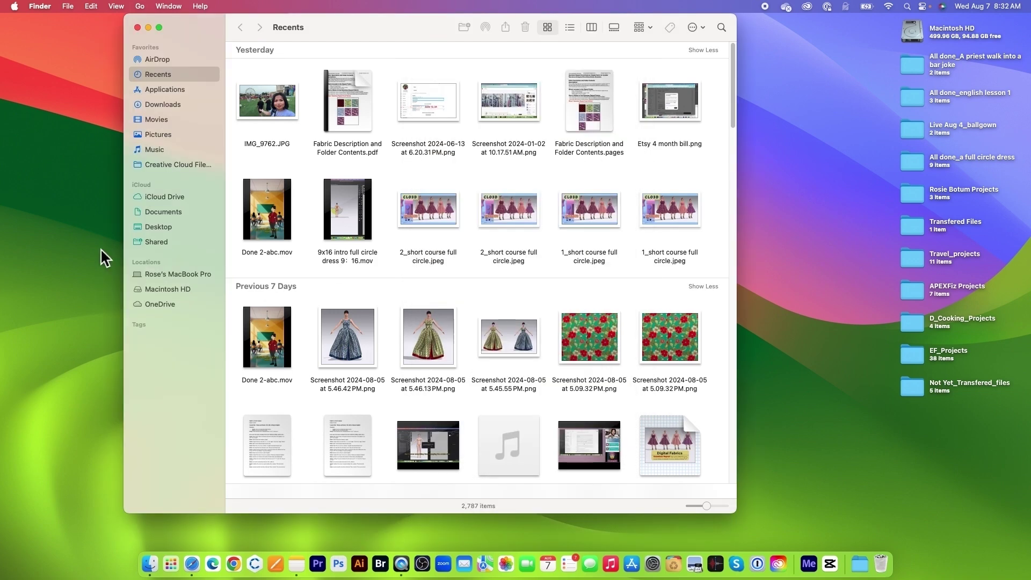
{"action": "left_click", "coordinate": [180, 291]}
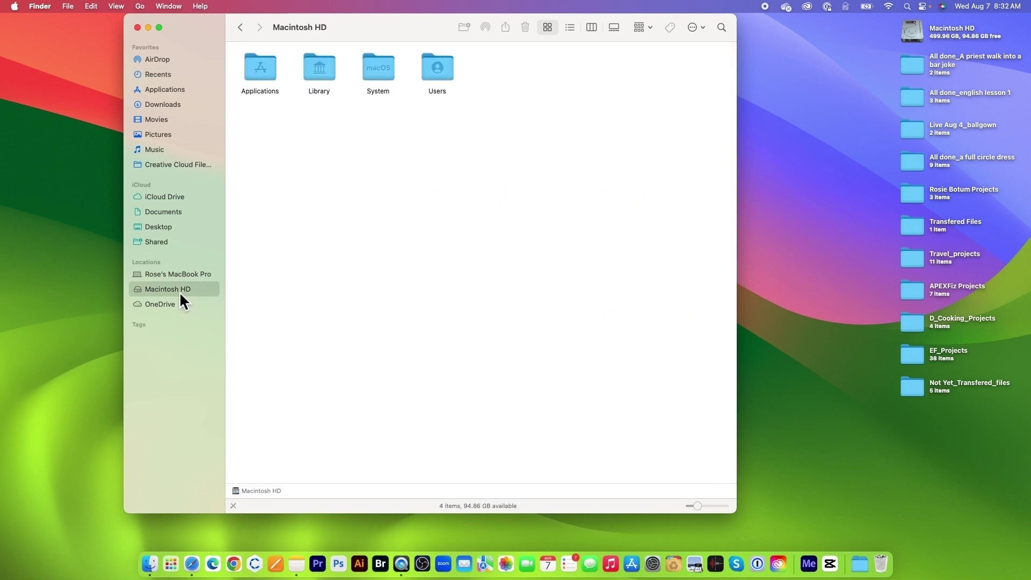
{"action": "double_click", "coordinate": [440, 68]}
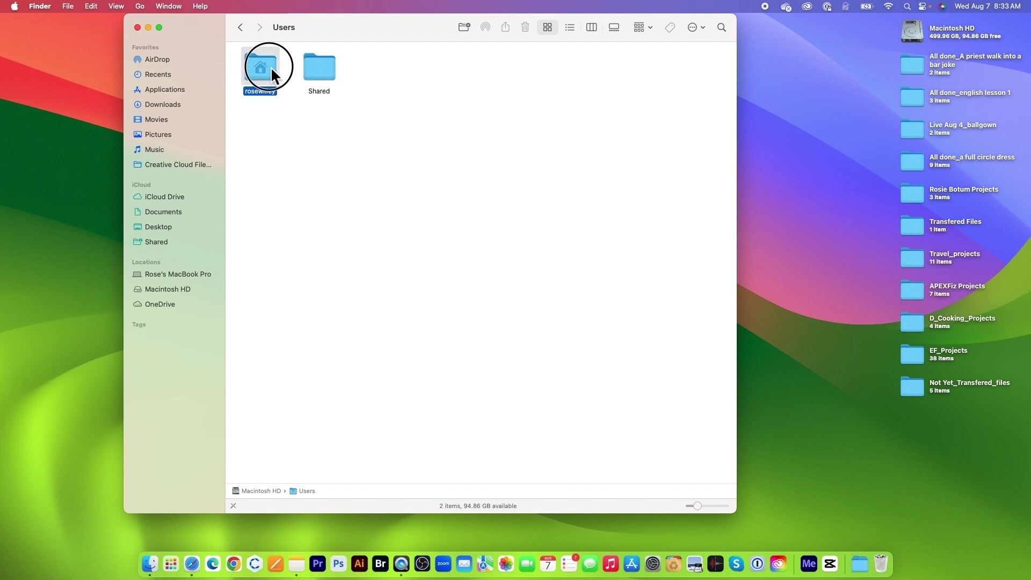
{"action": "double_click", "coordinate": [271, 67]}
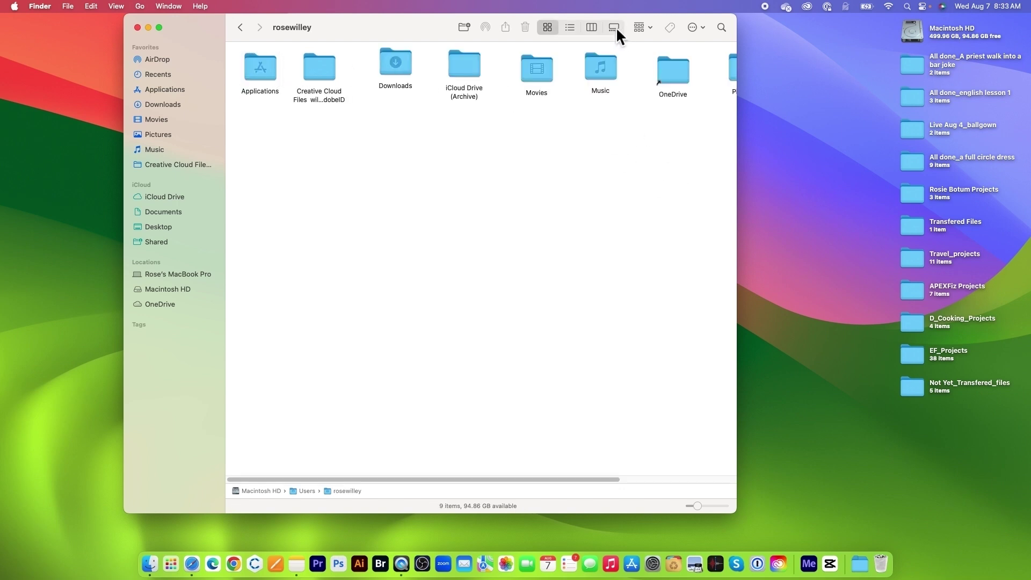
{"action": "left_click", "coordinate": [569, 27]}
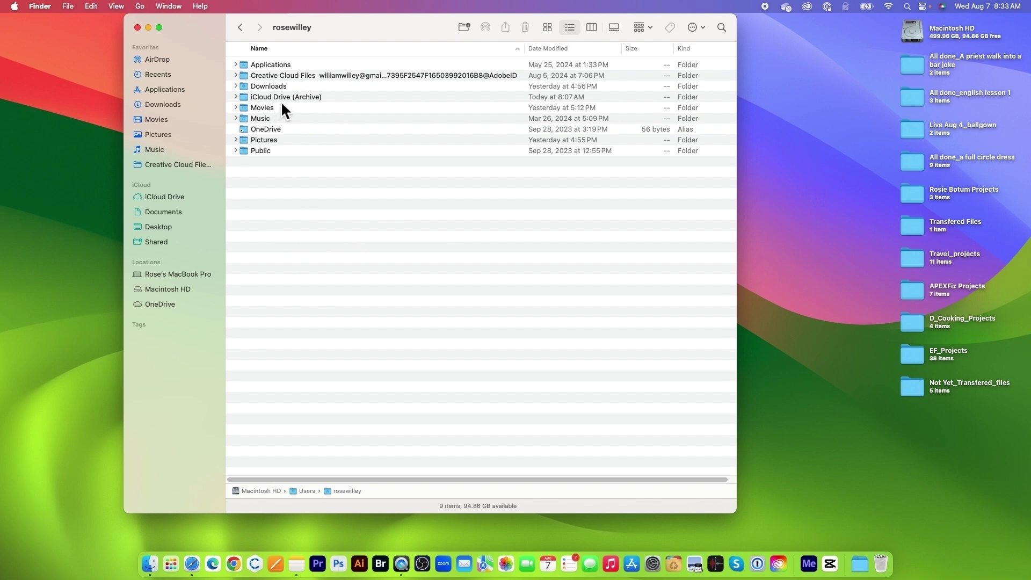
- Open iCloud Drive (Archive) > Desktop > Travel_projects > Will Footages and show its MP4s as icons
{"action": "double_click", "coordinate": [343, 98]}
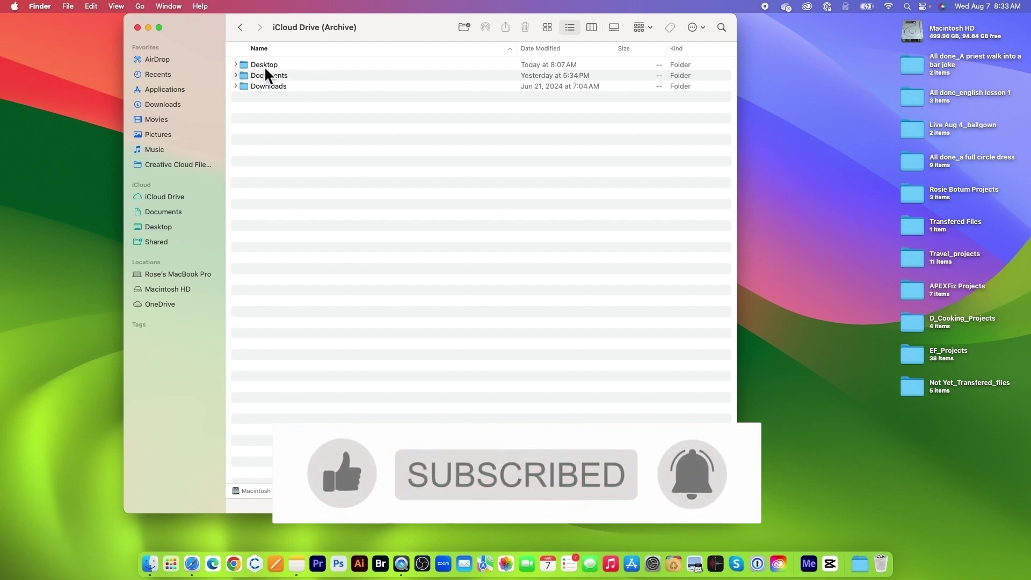
{"action": "double_click", "coordinate": [264, 67]}
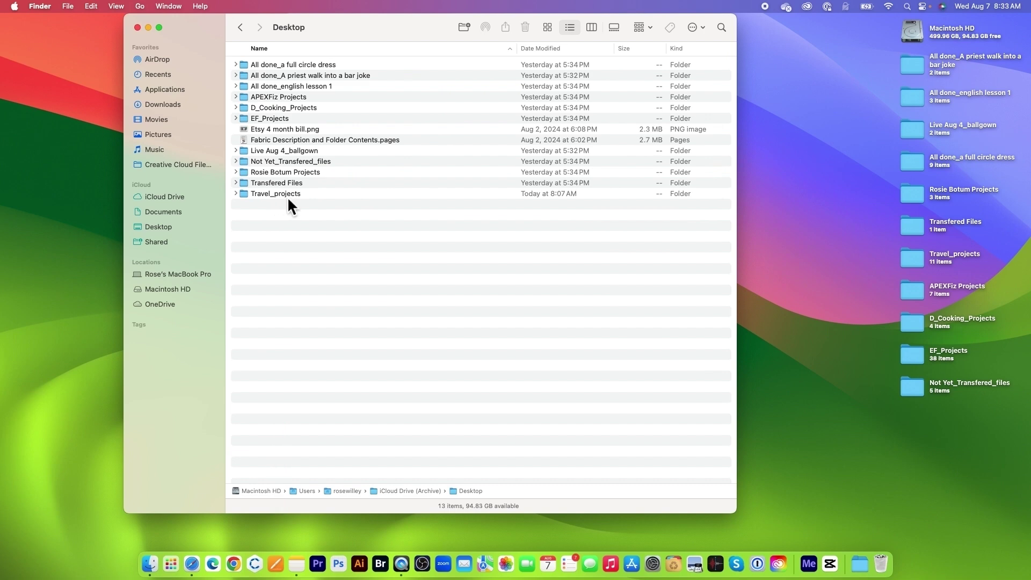
{"action": "double_click", "coordinate": [288, 197]}
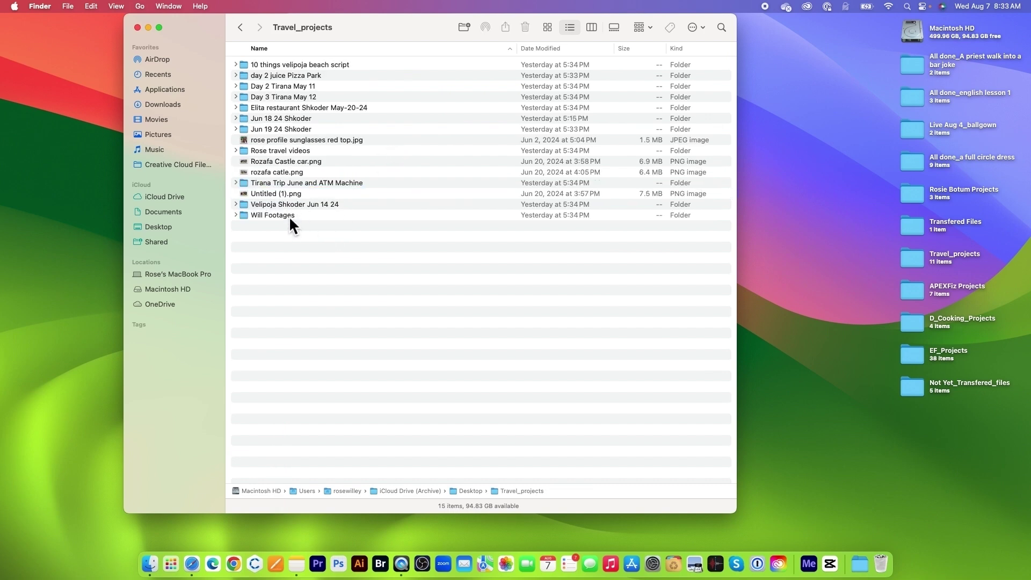
{"action": "double_click", "coordinate": [289, 216]}
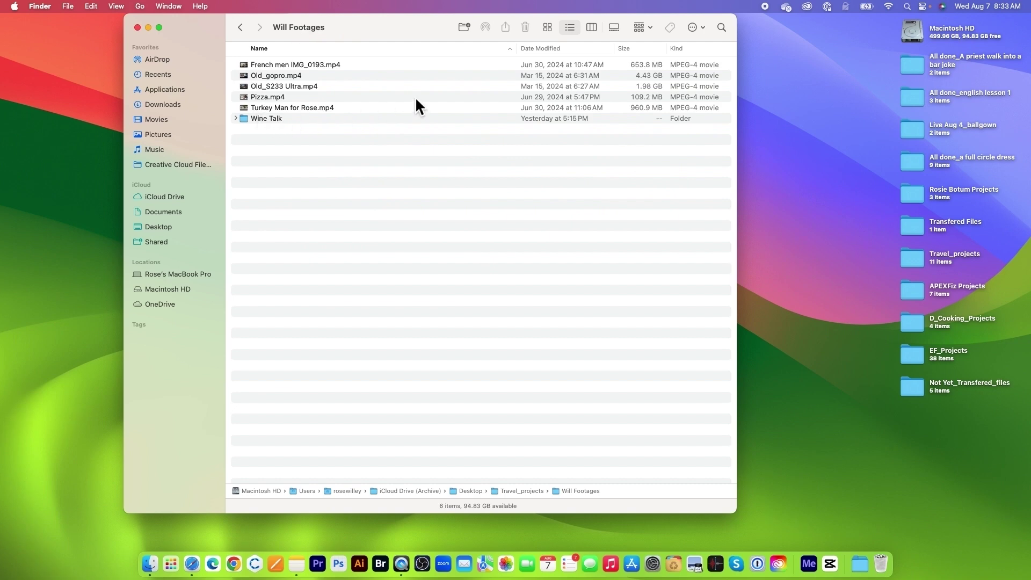
{"action": "left_click", "coordinate": [547, 28]}
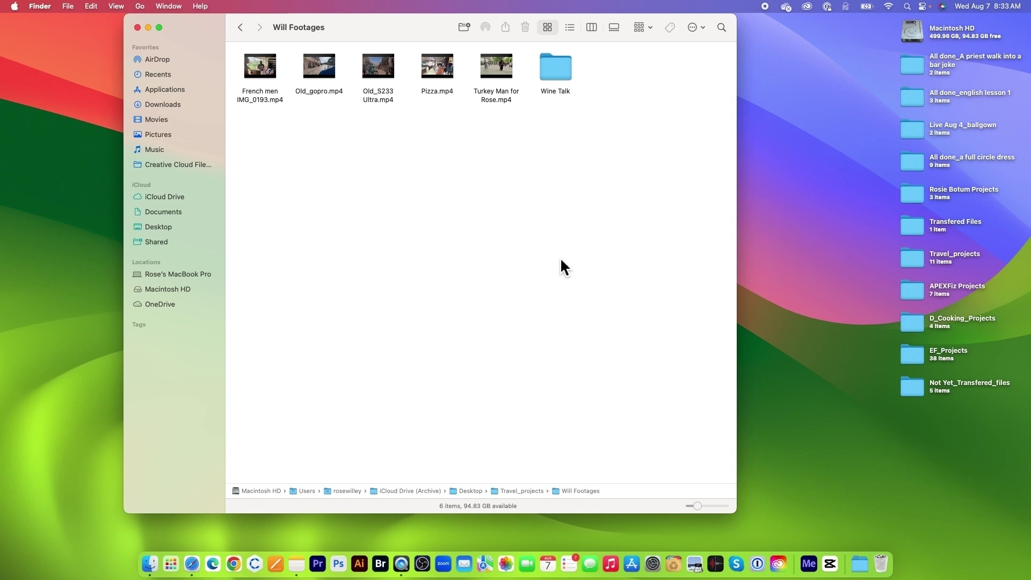
{"action": "left_click", "coordinate": [240, 28]}
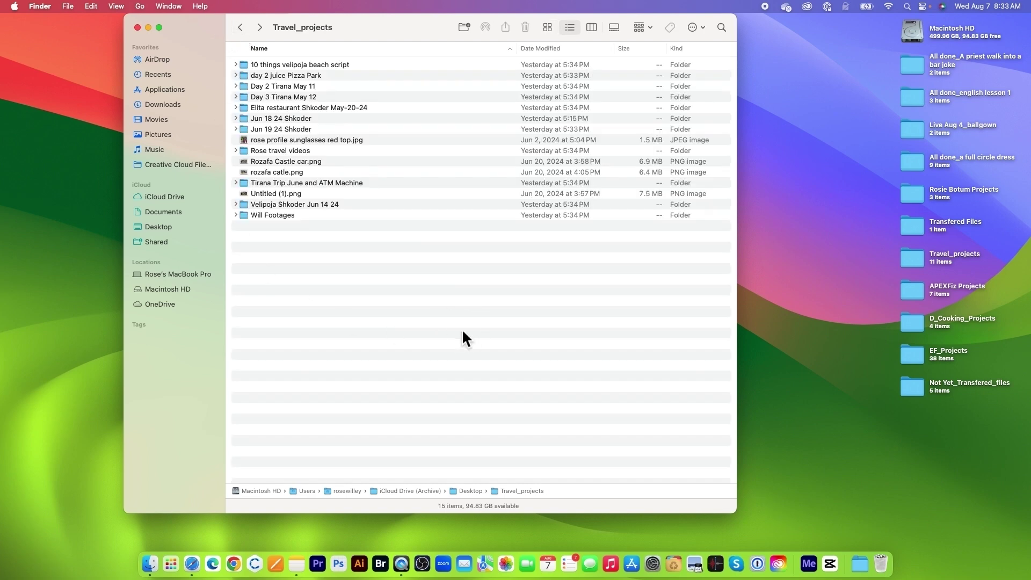